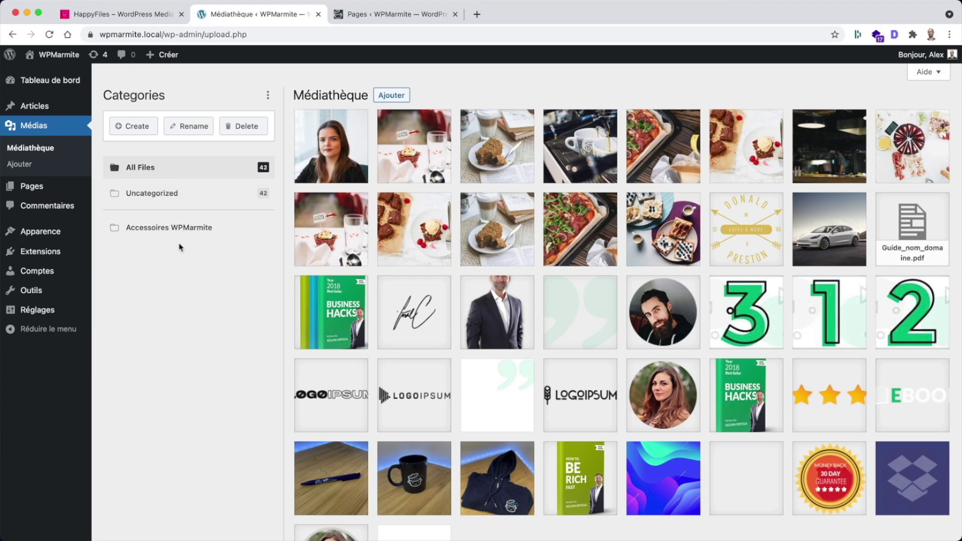
Step: Bulk-select the pen, mug and hoodie images and move them into the Accessoires WPMarmite folder
scroll(345, 372, down, 3)
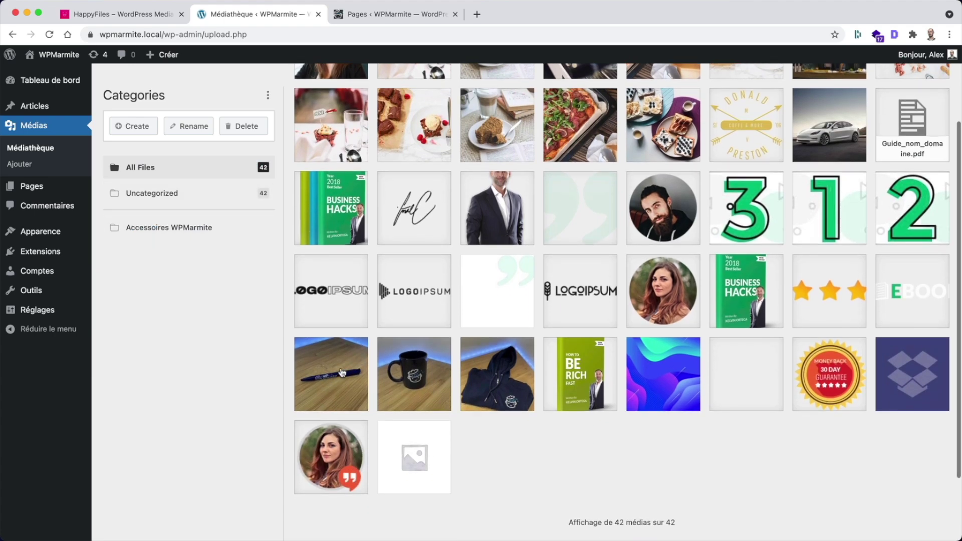
click(346, 372)
key(Escape)
scroll(452, 324, down, 3)
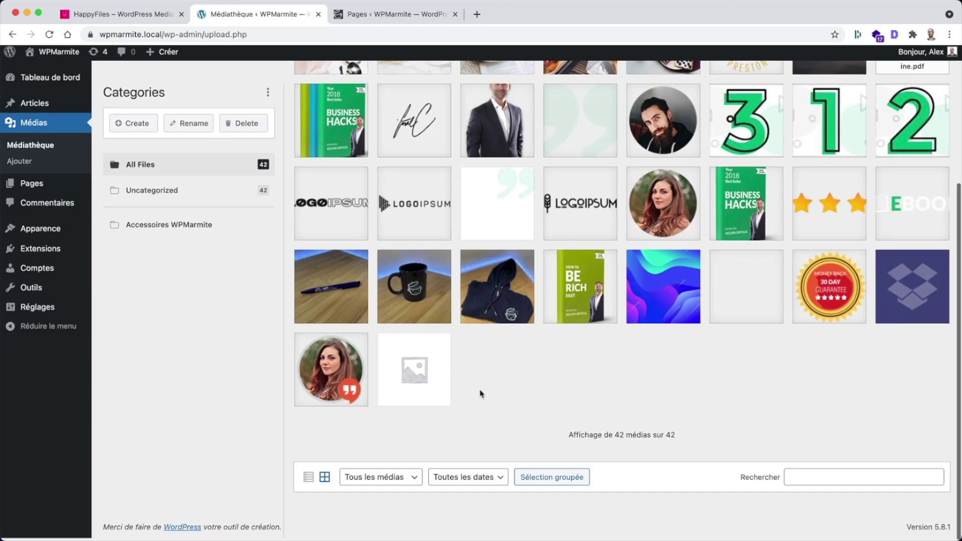
click(545, 480)
click(351, 301)
click(425, 302)
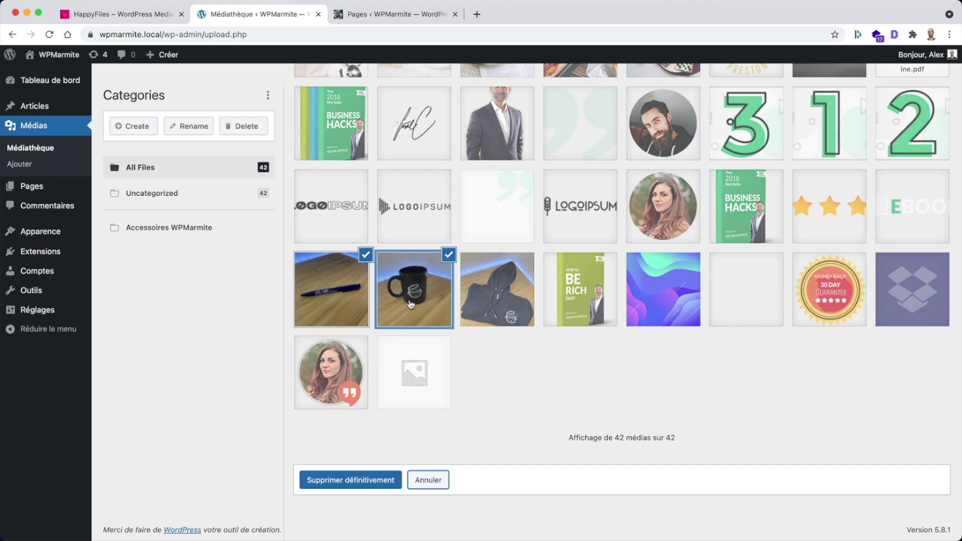
click(503, 303)
drag(334, 274, 199, 227)
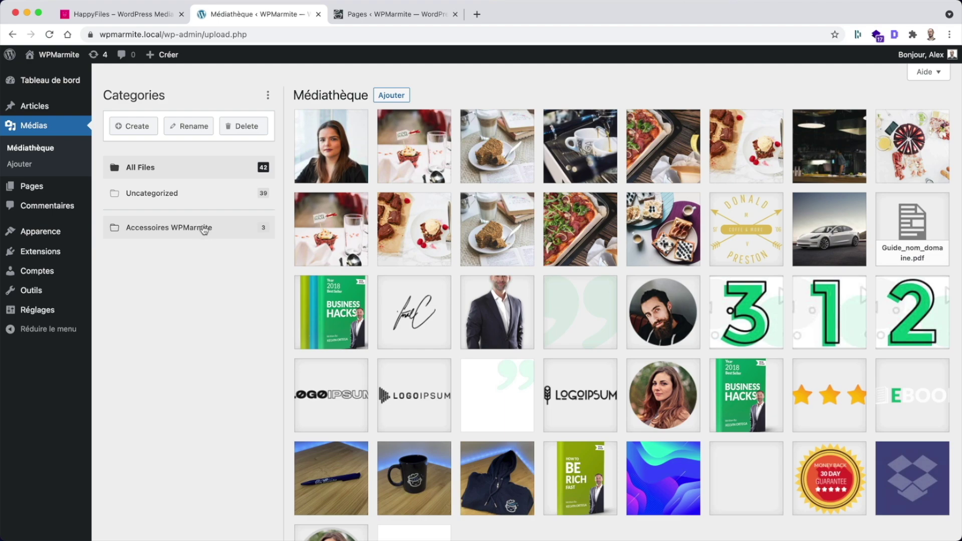
Step: Review the contents of the Accessoires WPMarmite folder and the remaining Uncategorized files
click(230, 231)
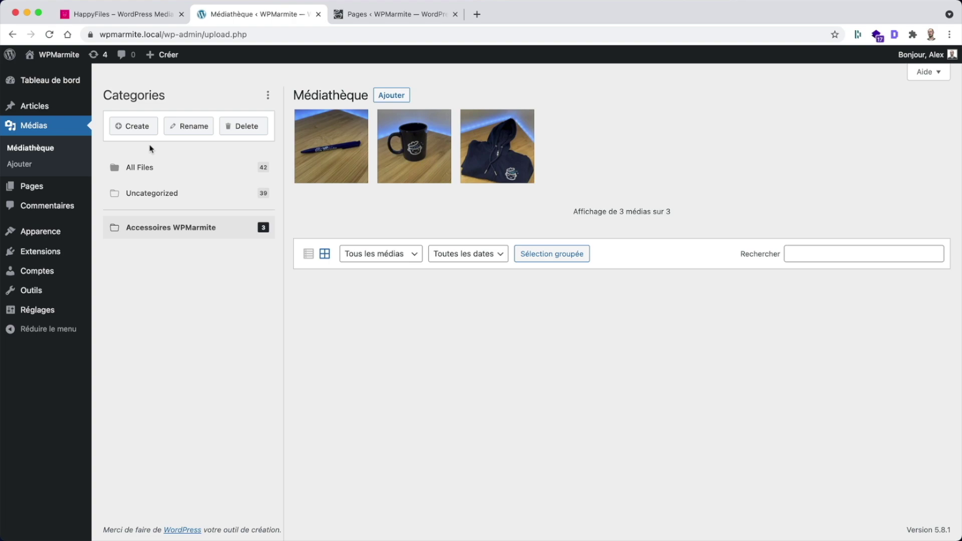
click(151, 193)
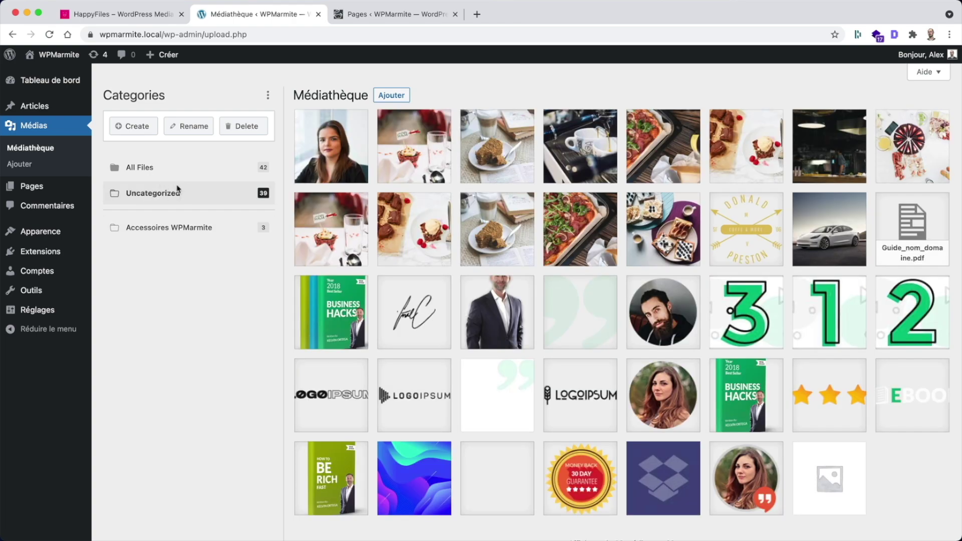
scroll(399, 231, down, 3)
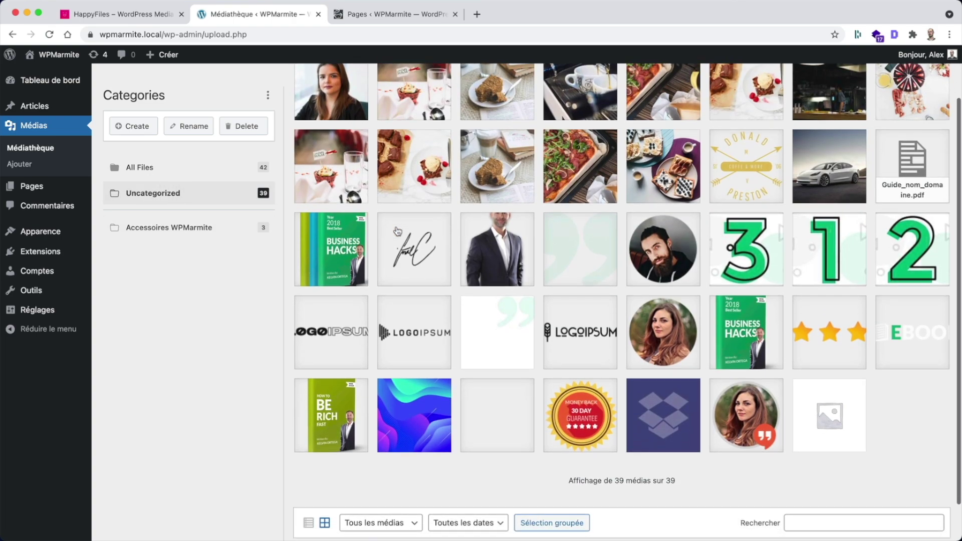
scroll(399, 231, up, 3)
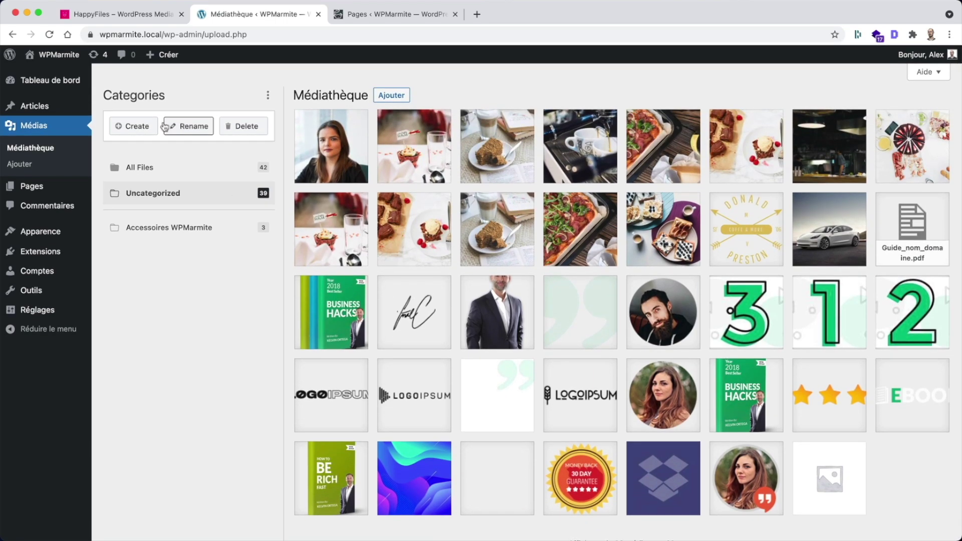
Step: Create a new media category named Clients and open it
click(131, 127)
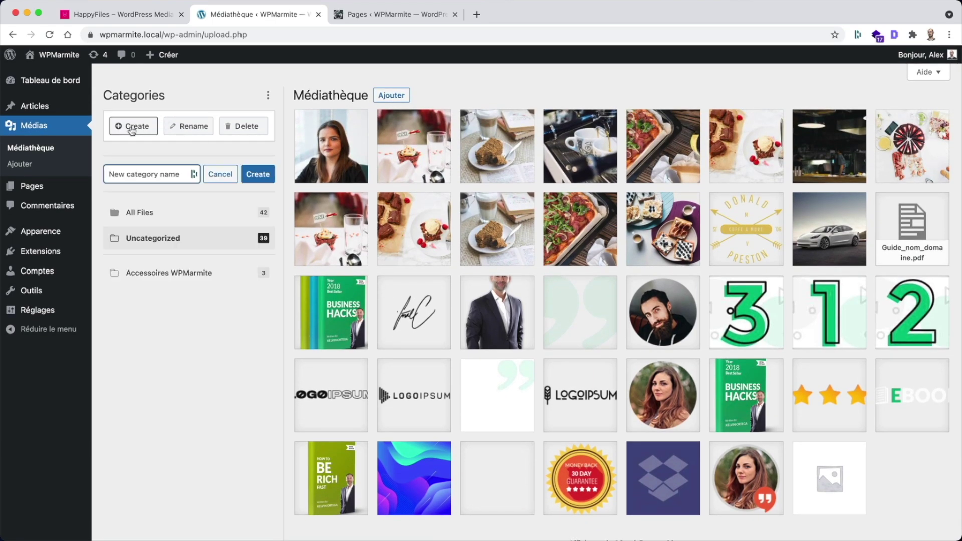
text(T)
click(257, 174)
click(143, 253)
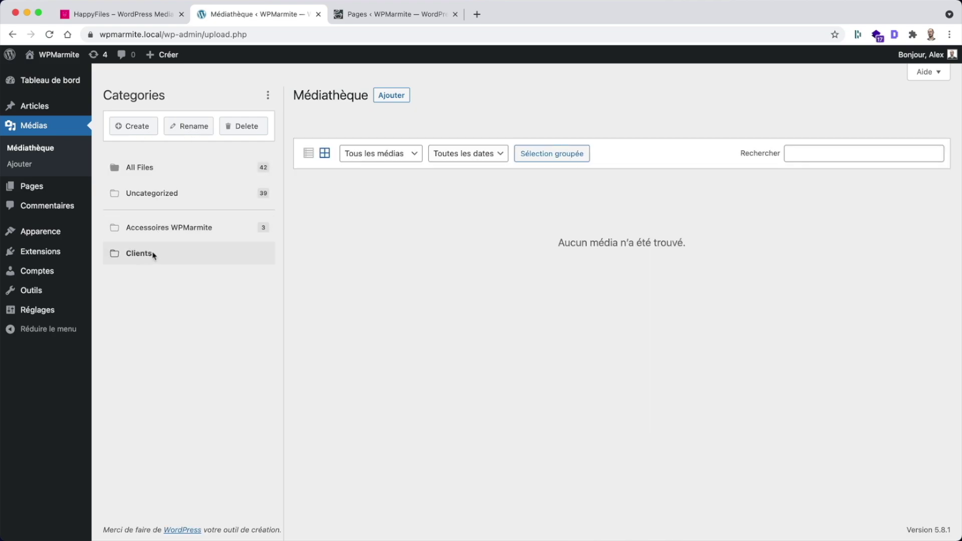
Step: Move the Uncategorized photos of the dark-haired woman, the man in a suit and the bearded man into the Clients folder
click(191, 197)
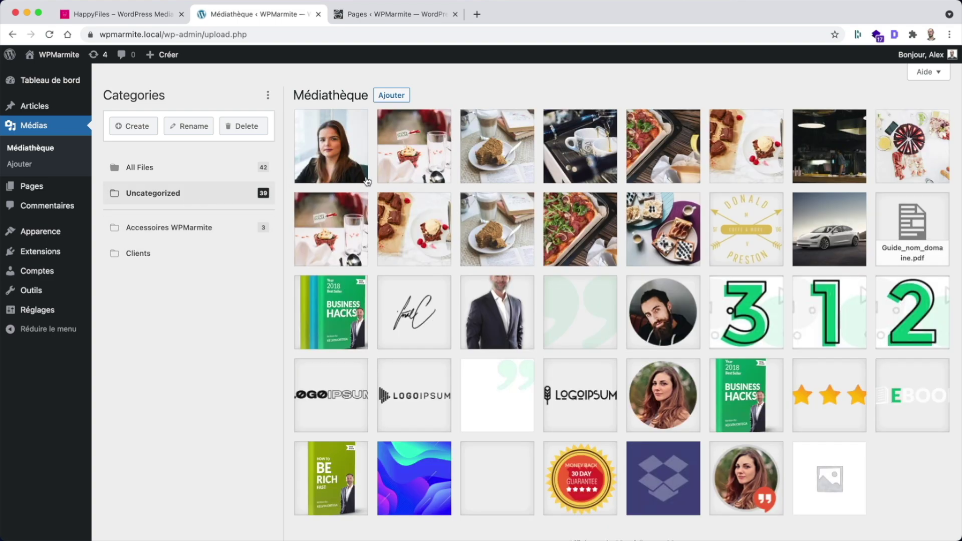
click(331, 146)
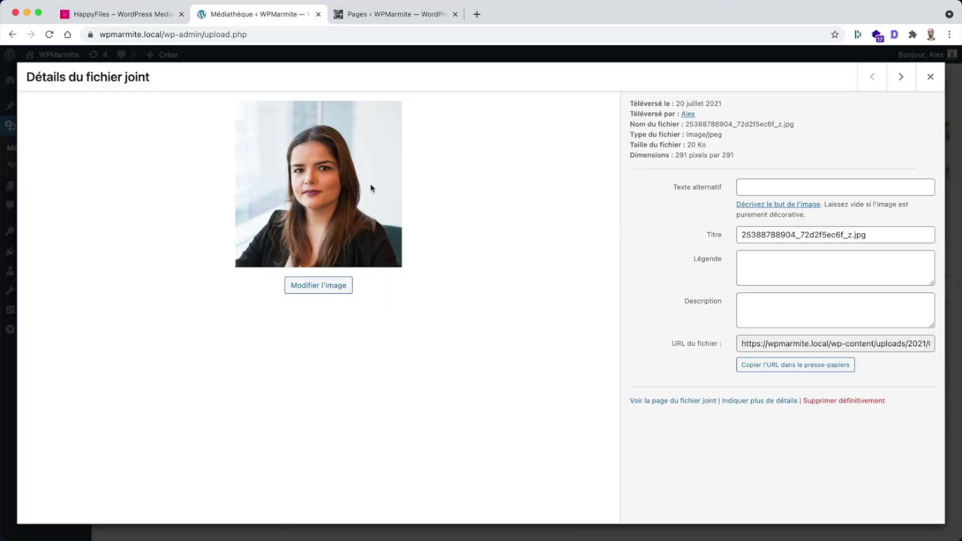
click(930, 77)
drag(358, 130, 128, 253)
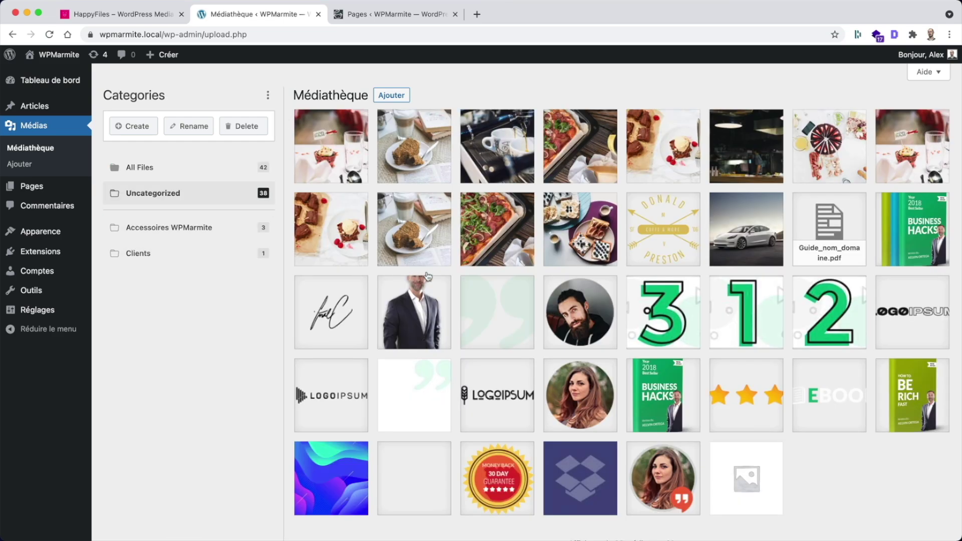
drag(426, 278, 189, 253)
drag(485, 306, 198, 260)
Step: Bulk-select the two round portraits of the long-haired woman and move them into the Clients folder, checking it before returning to Uncategorized
scroll(420, 426, down, 3)
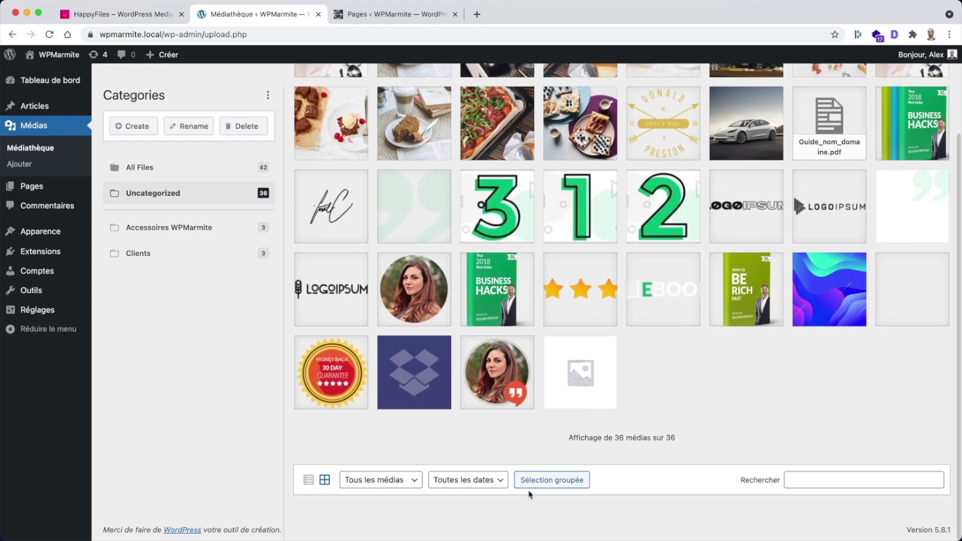
click(551, 477)
click(488, 371)
click(432, 307)
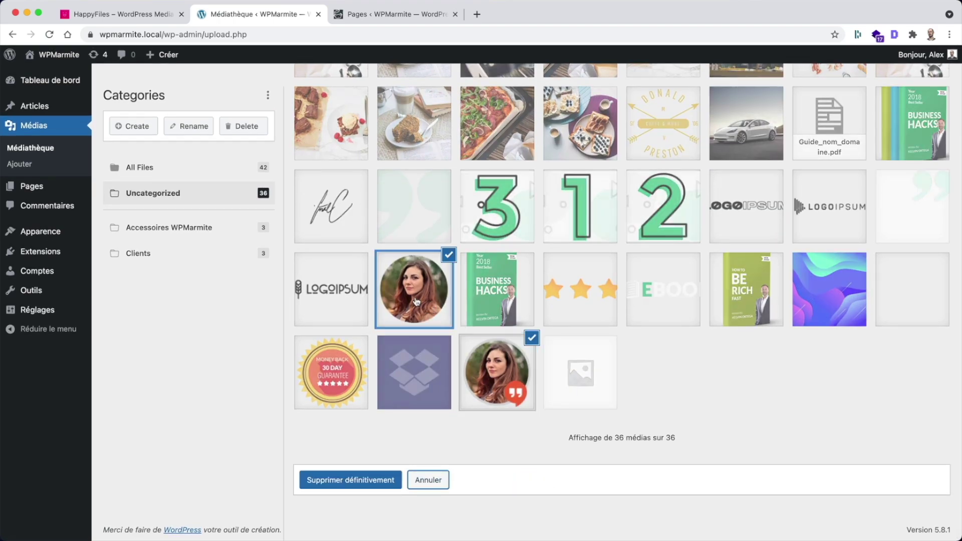
drag(433, 308, 253, 254)
click(150, 259)
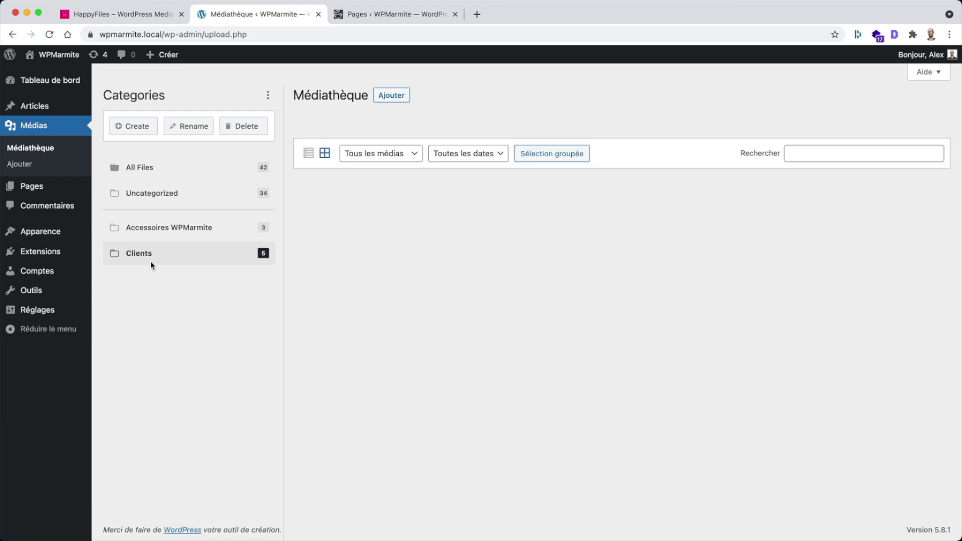
click(170, 192)
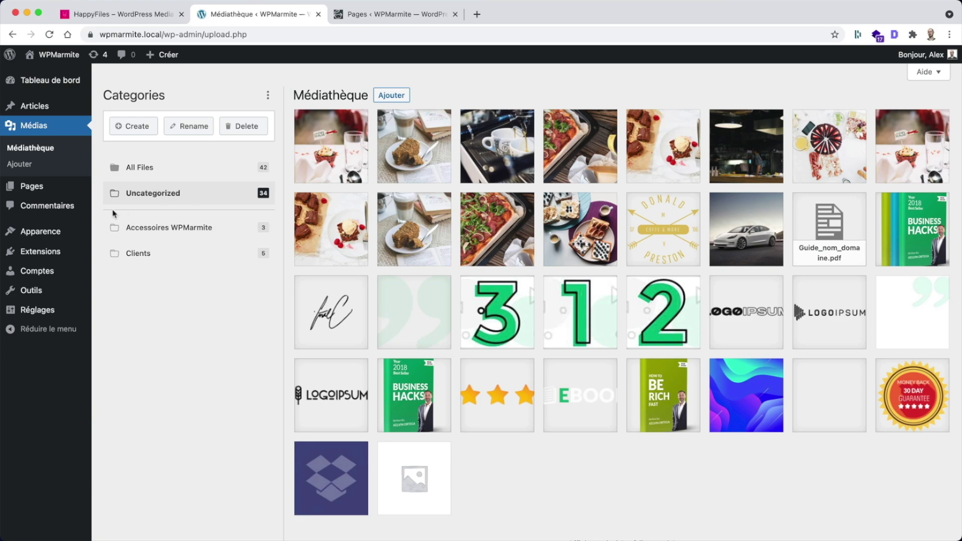
Step: Deactivate the HappyFiles plugin in the list of installed extensions and return to the media library
mouse_move(55, 251)
click(117, 256)
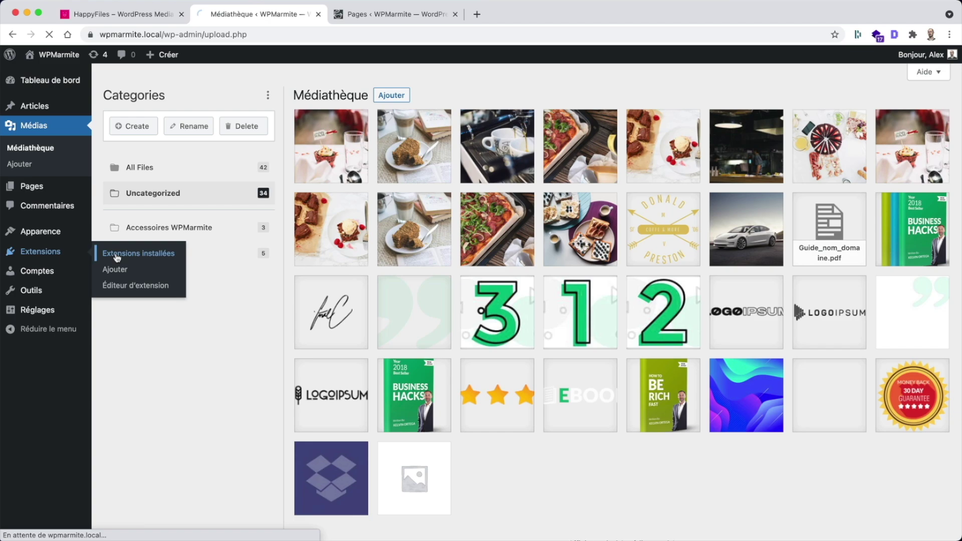
scroll(160, 292, down, 3)
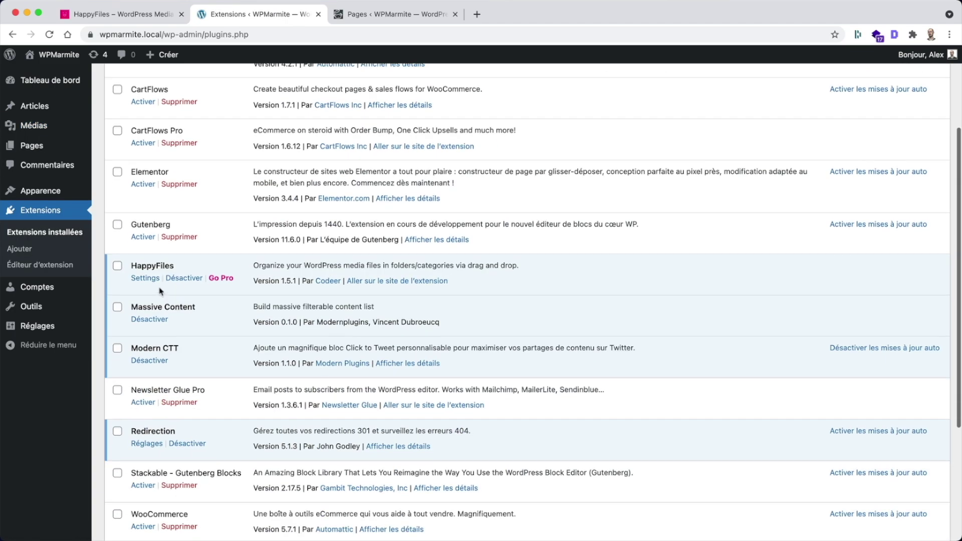
click(184, 278)
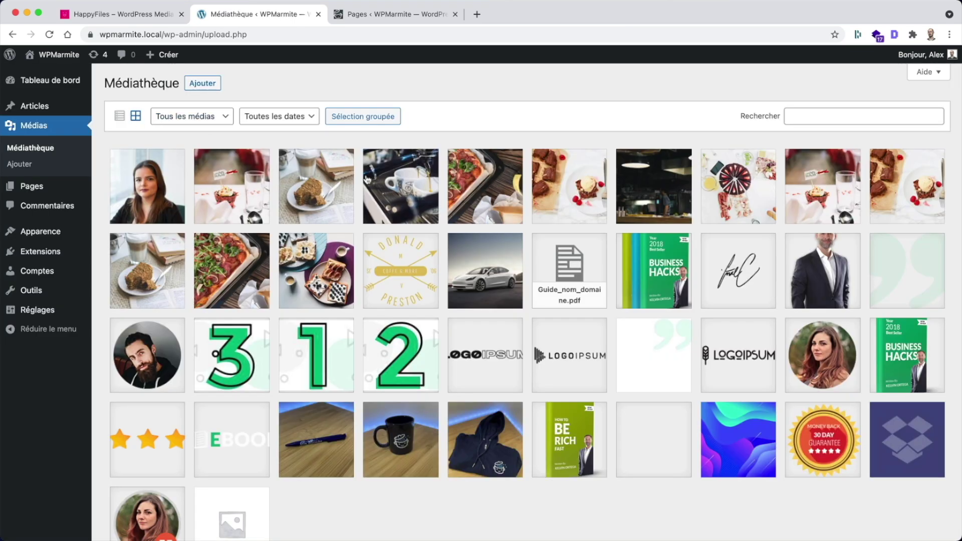
Step: Examine the default media library, its search field and its full image grid without category folders
scroll(366, 179, down, 3)
scroll(655, 130, up, 3)
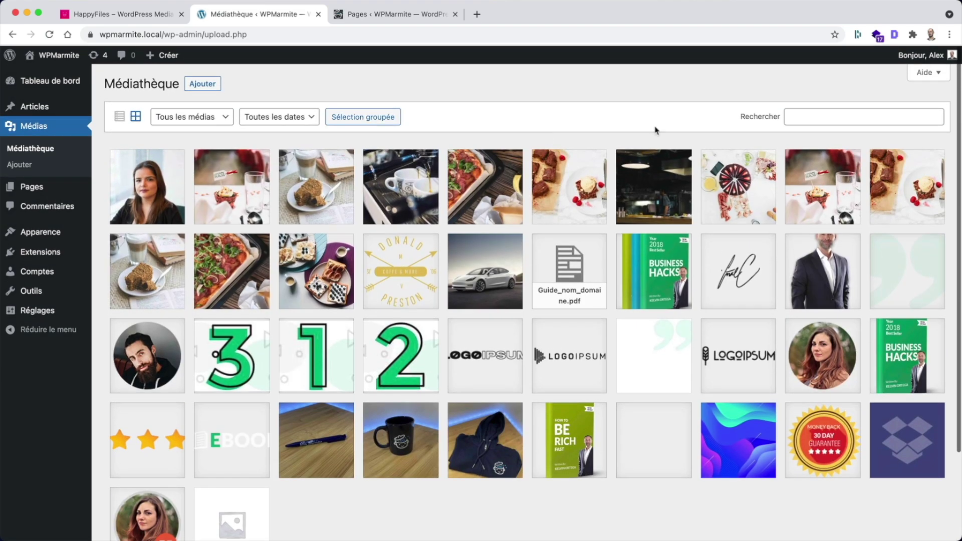
click(808, 119)
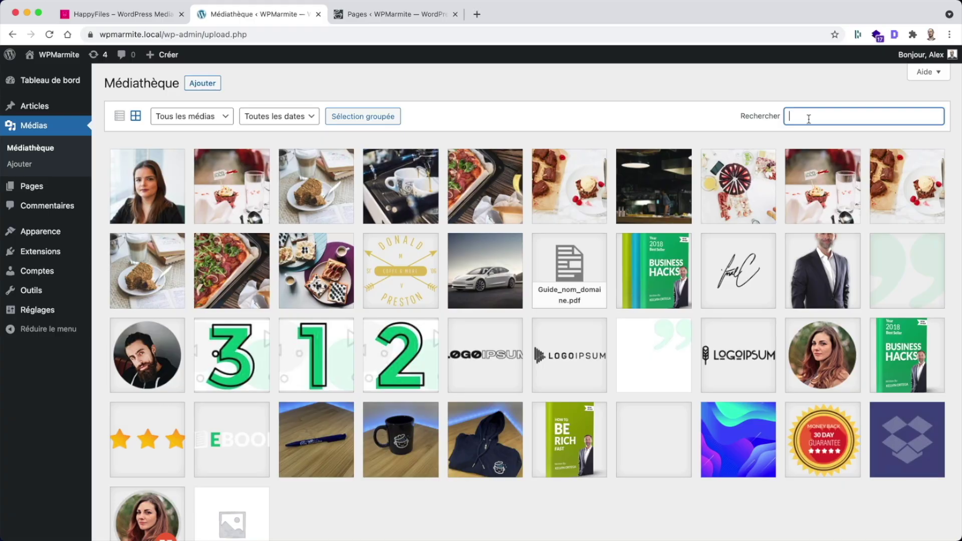
scroll(691, 309, down, 3)
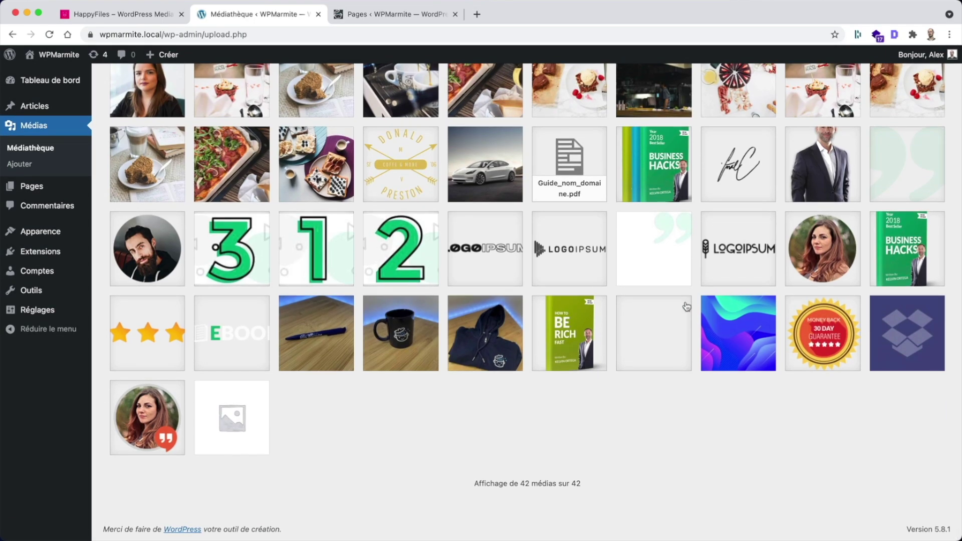
Step: Open the wpmarmite.com media library separately, load more media at the end of the grid, and close it
click(411, 15)
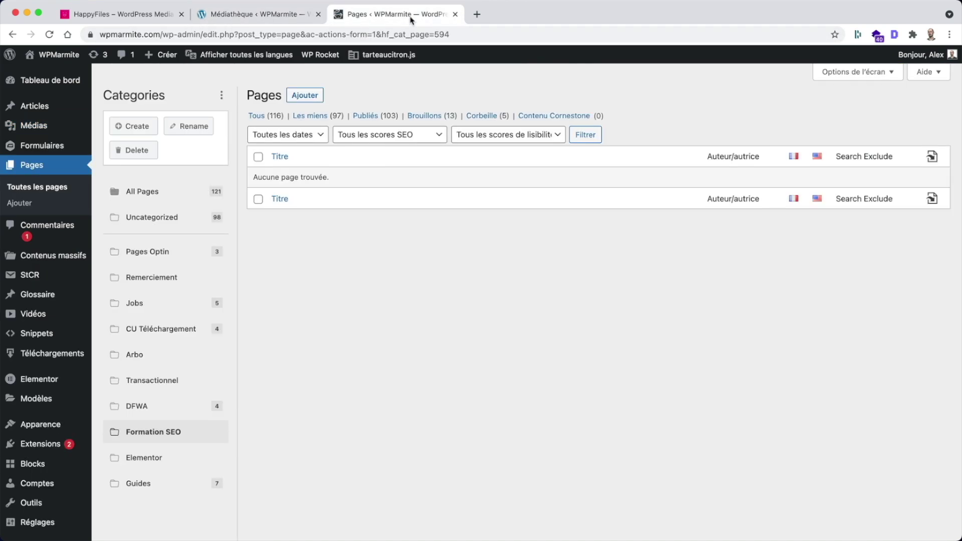
mouse_move(45, 125)
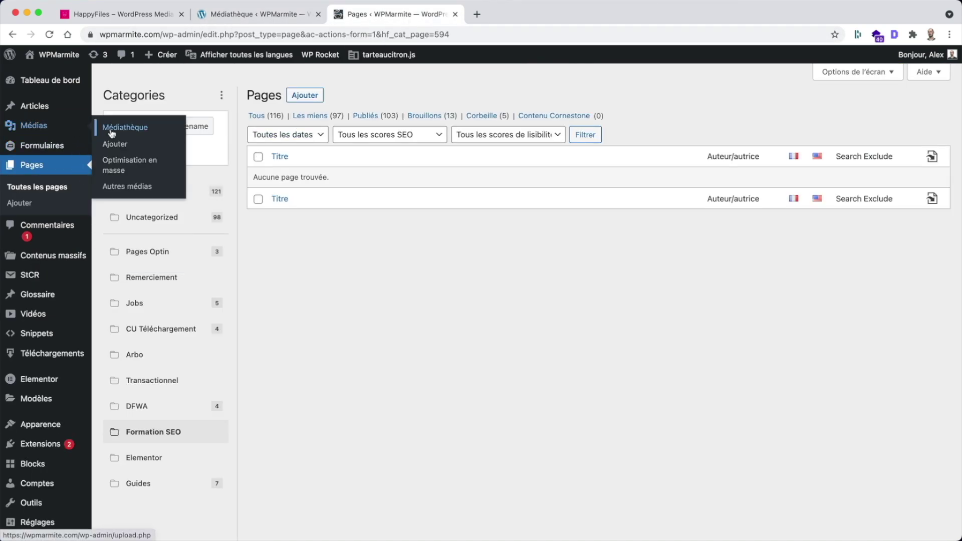
click(490, 20)
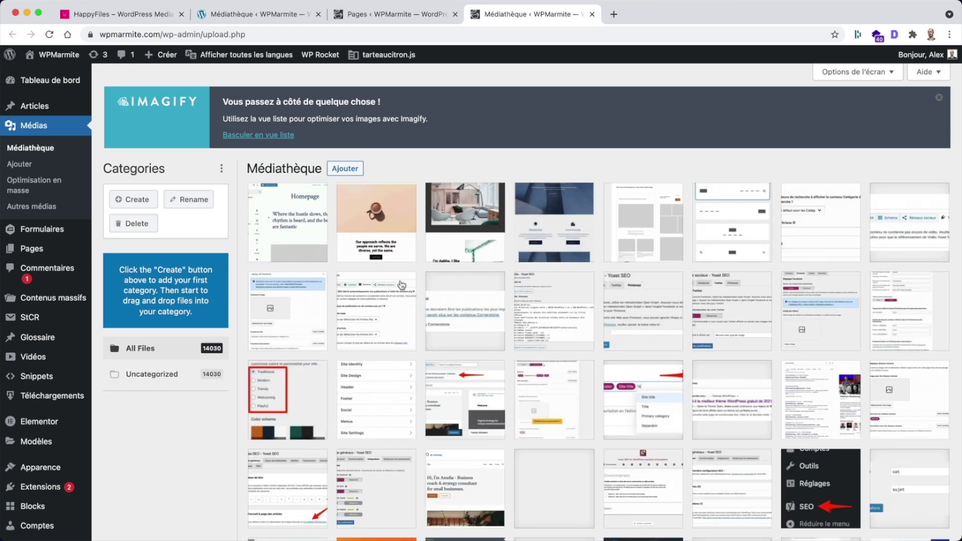
scroll(438, 289, down, 15)
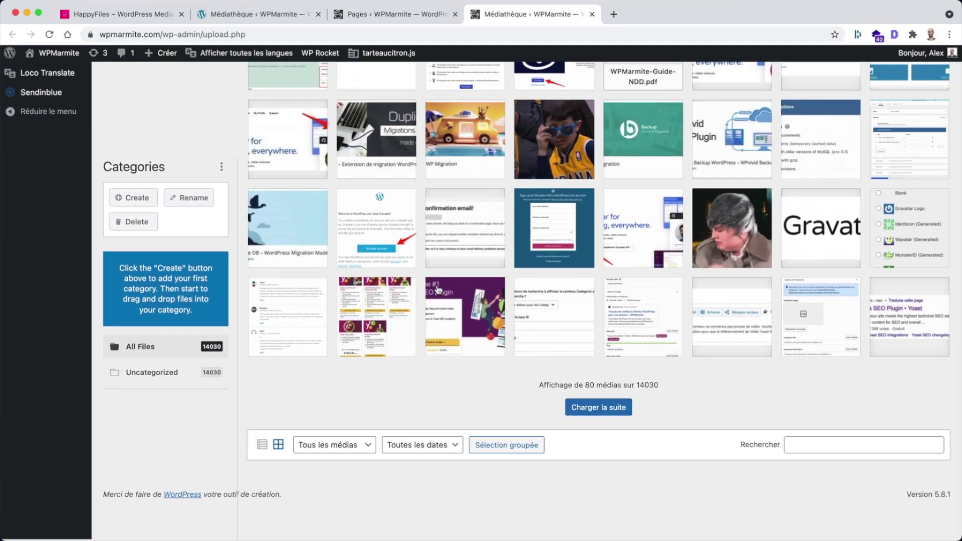
click(576, 405)
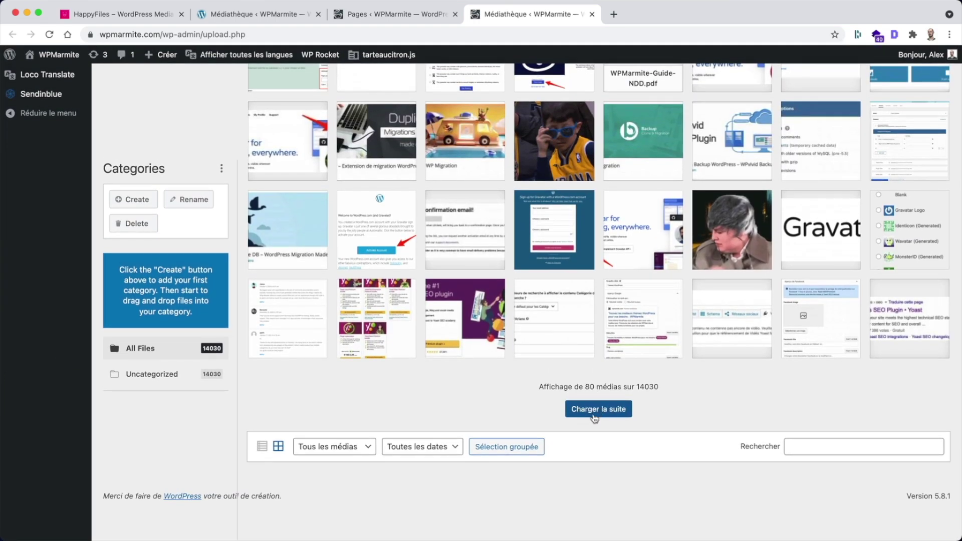
double_click(637, 386)
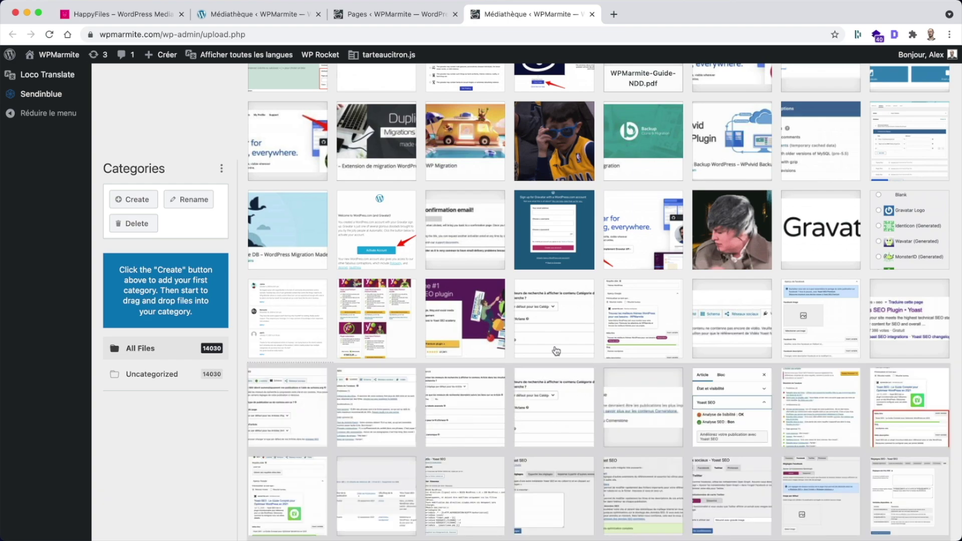
key(super+w)
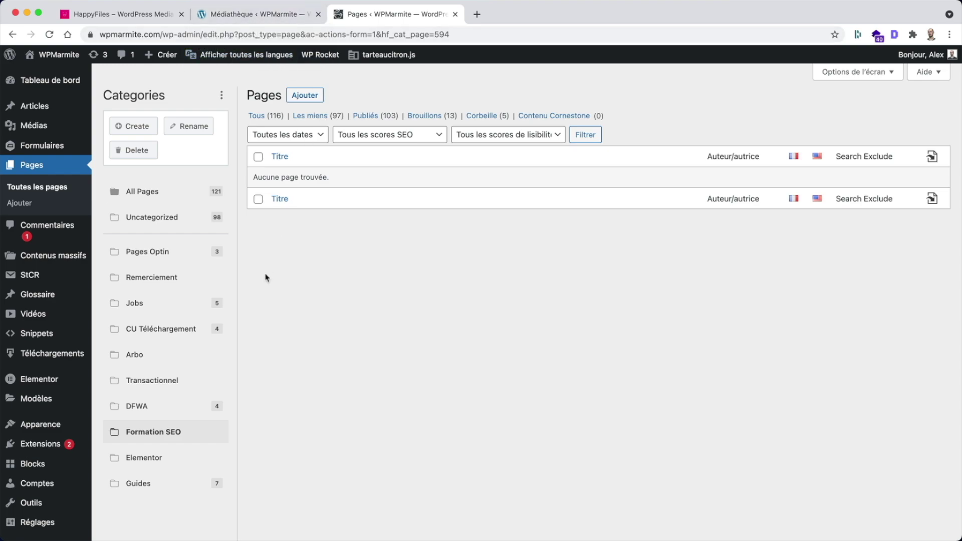
Step: View the pages filed in the Guides, DFWA and Jobs folders of the wpmarmite.com page list
click(143, 487)
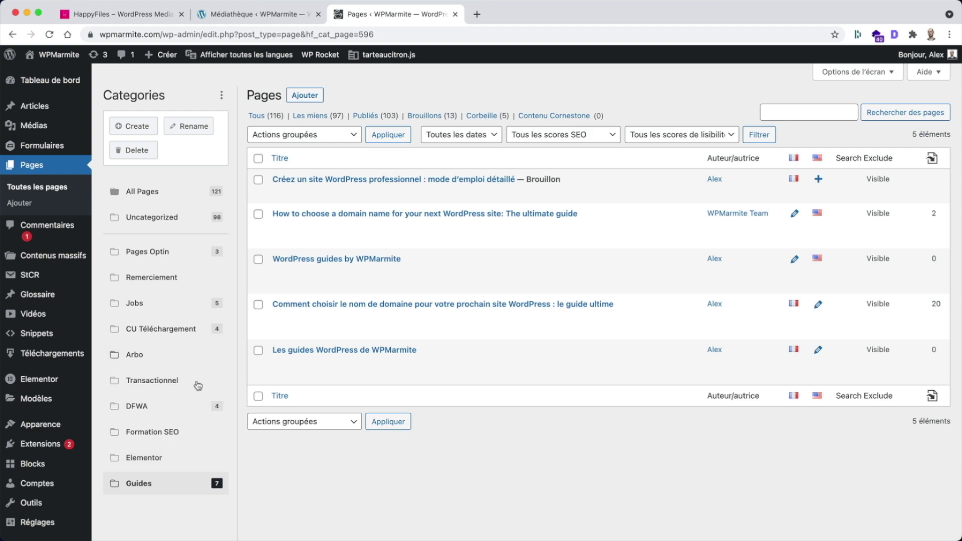
click(153, 409)
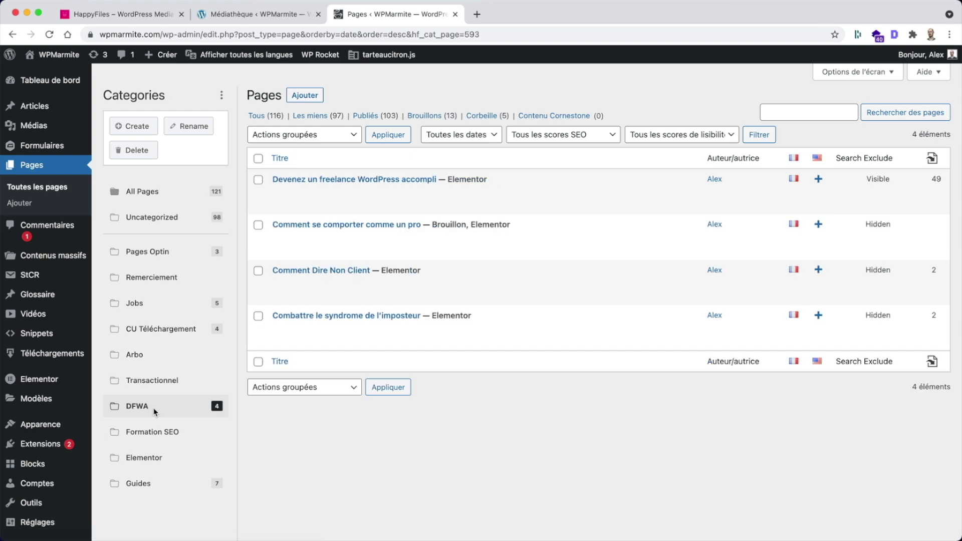
mouse_move(365, 251)
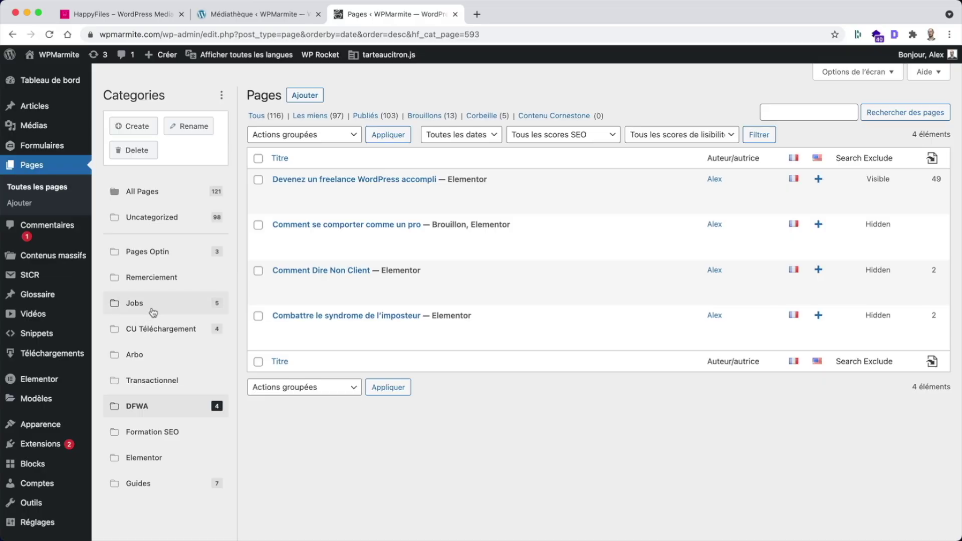
click(154, 310)
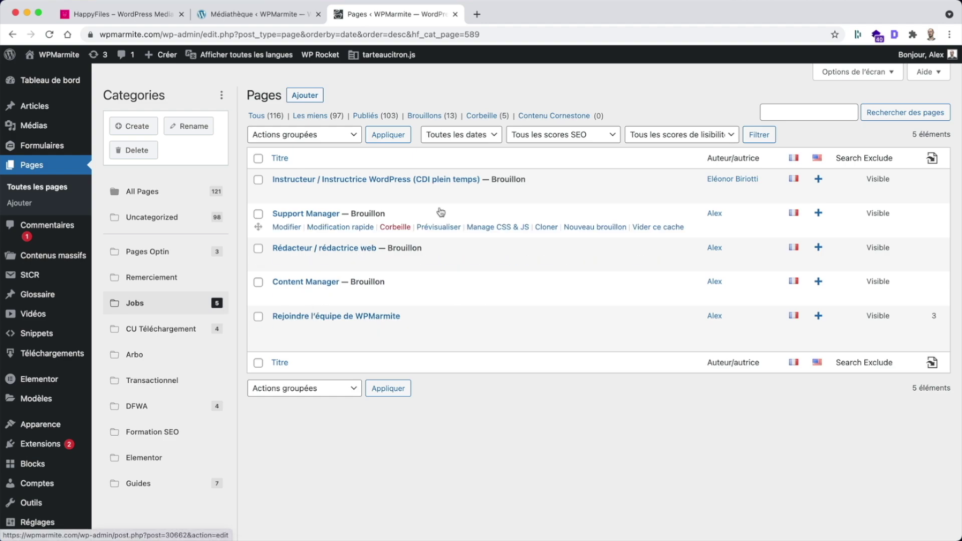
click(796, 106)
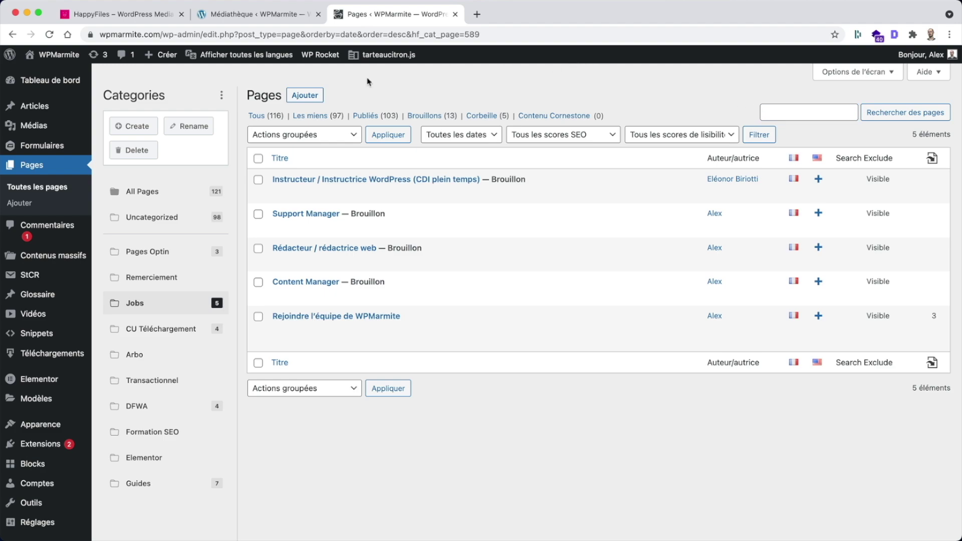
Step: Reactivate the HappyFiles plugin in the list of installed extensions on the wpmarmite.local site
click(279, 19)
scroll(279, 212, up, 3)
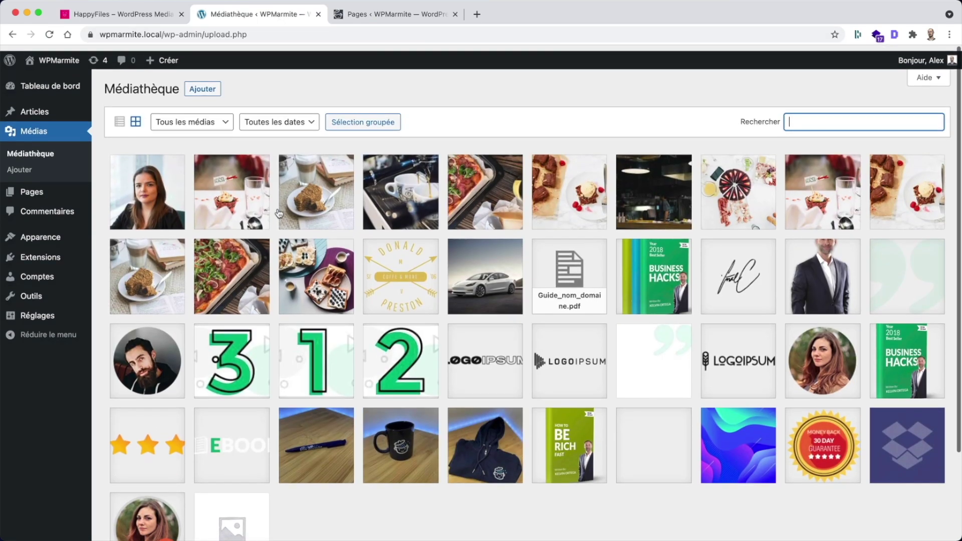
mouse_move(55, 251)
click(123, 253)
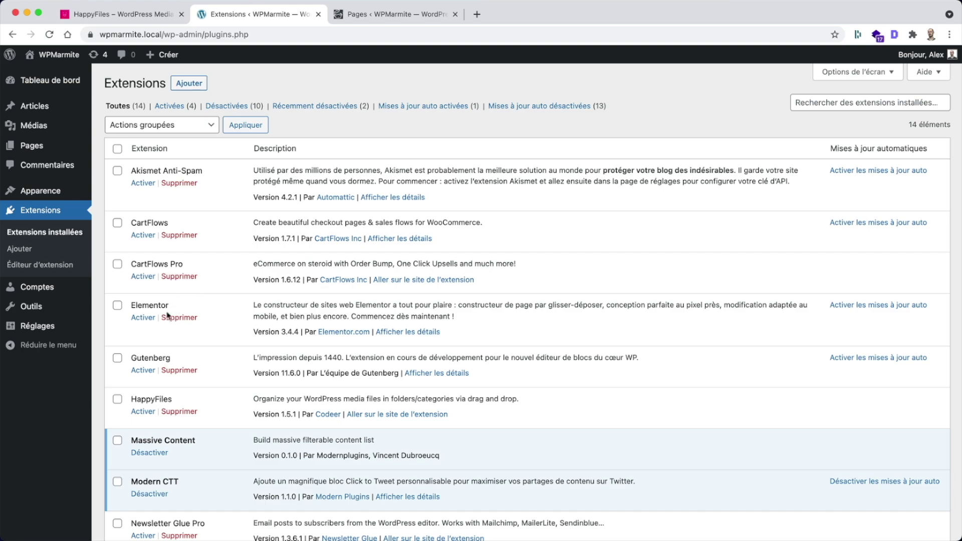
scroll(167, 315, down, 4)
click(141, 316)
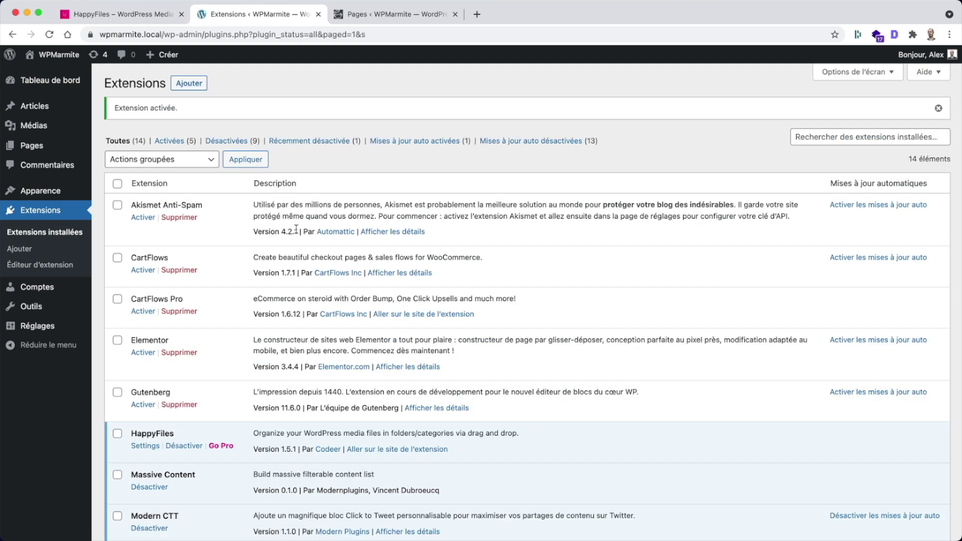
Step: Switch to the happyfiles.io site and compare the features of the free and paid plans in the pricing section
click(144, 15)
scroll(277, 317, down, 5)
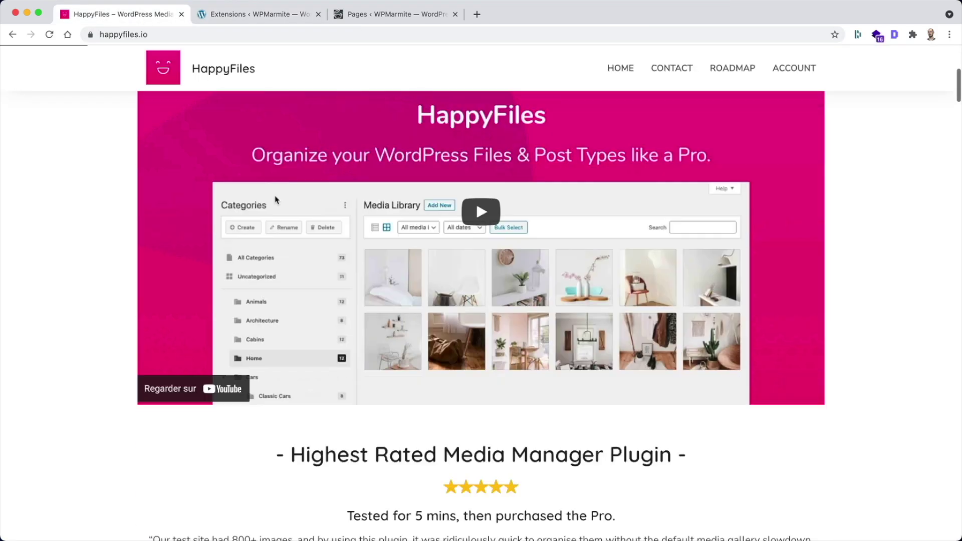
scroll(277, 200, down, 10)
drag(680, 220, 642, 221)
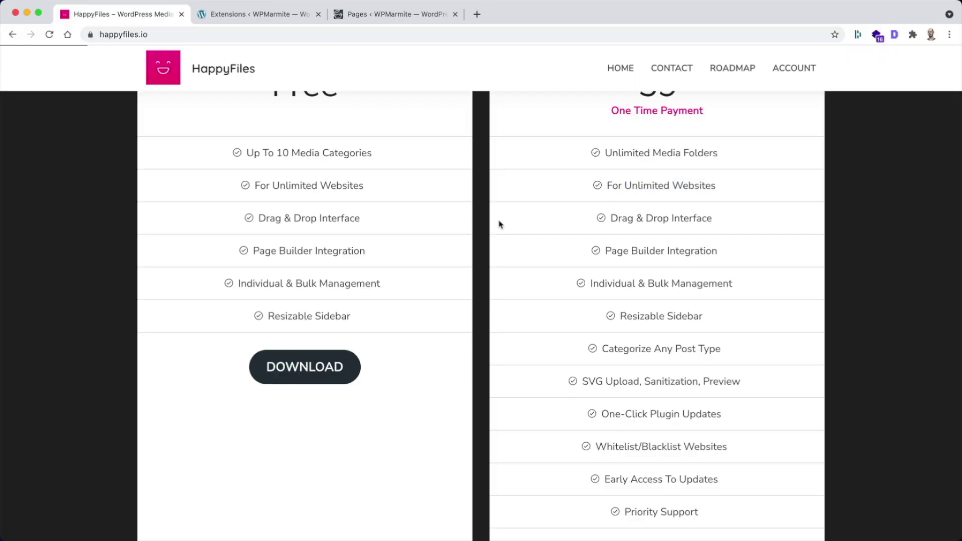
scroll(499, 221, down, 3)
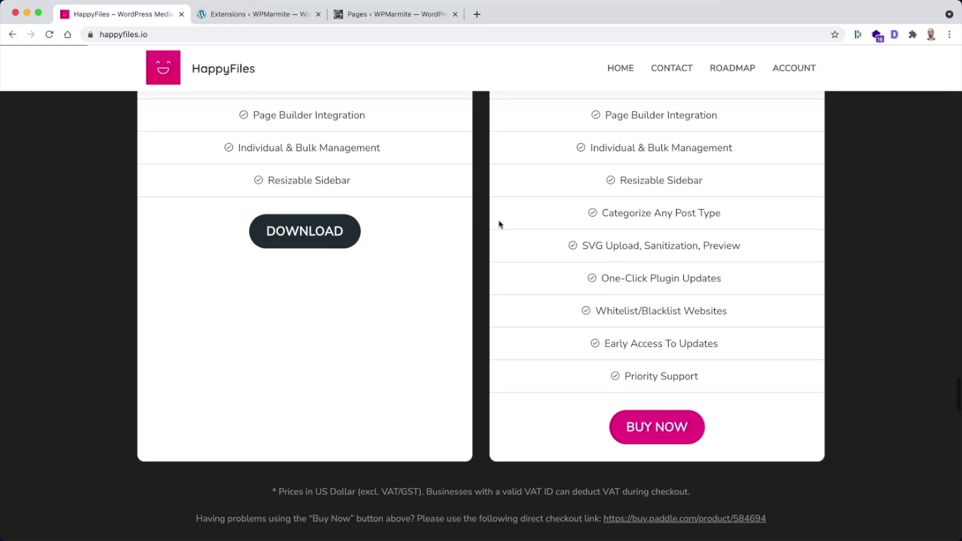
scroll(498, 221, up, 10)
Step: Return to the wpmarmite.local site and view the category folders in its media library
click(234, 21)
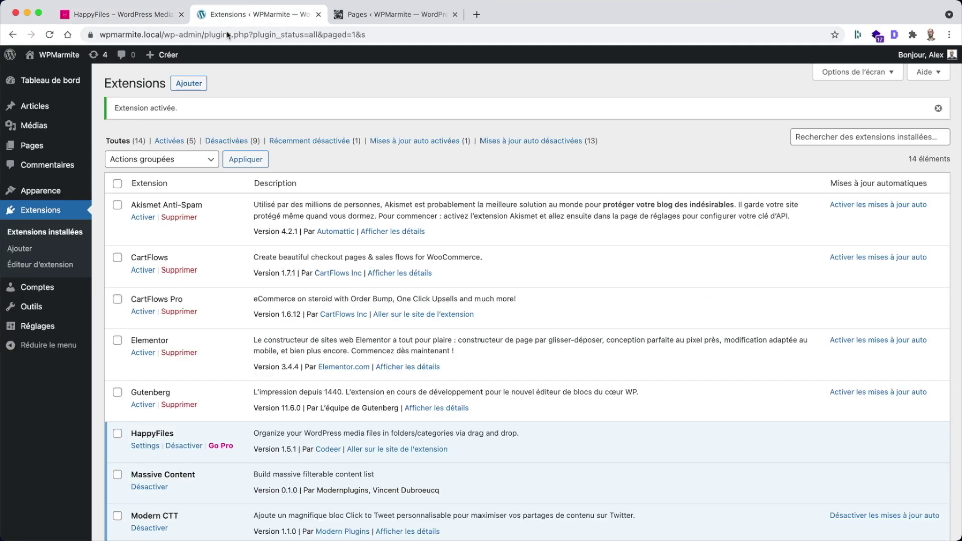
mouse_move(51, 126)
click(102, 129)
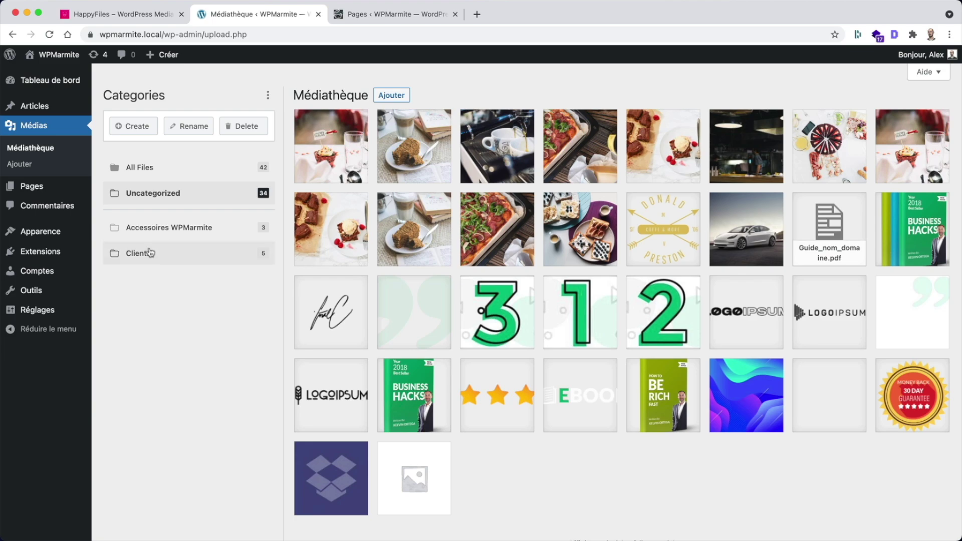
mouse_move(149, 252)
mouse_down()
mouse_move(161, 286)
mouse_move(150, 260)
mouse_move(175, 257)
mouse_move(157, 257)
mouse_move(181, 237)
mouse_move(139, 264)
mouse_up()
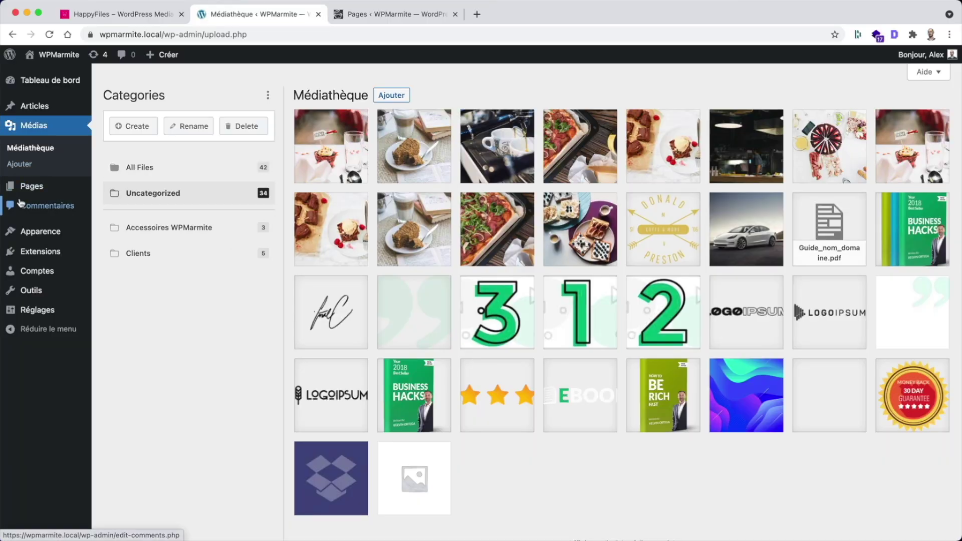
Step: Create a new page on the wpmarmite.local site and title it Test Happyfiles
mouse_move(41, 189)
click(109, 193)
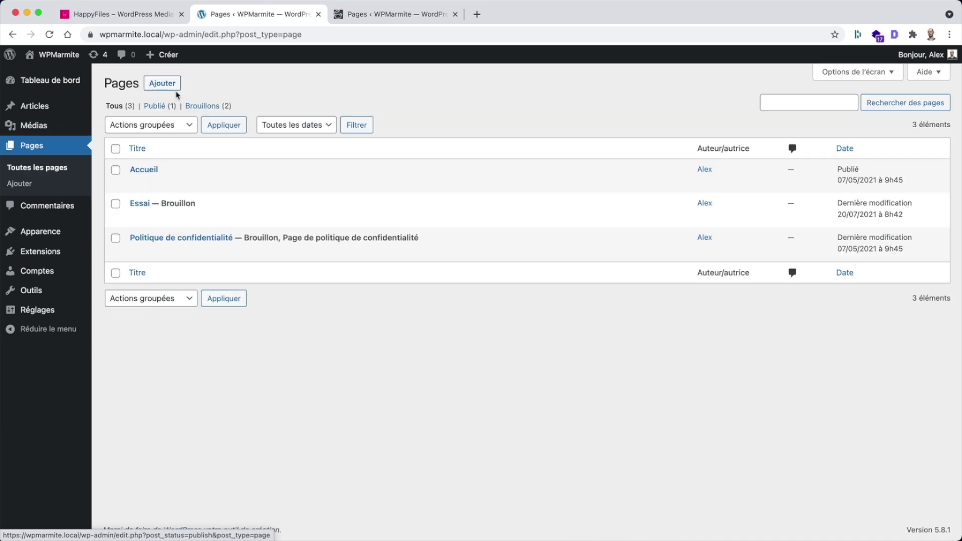
click(162, 83)
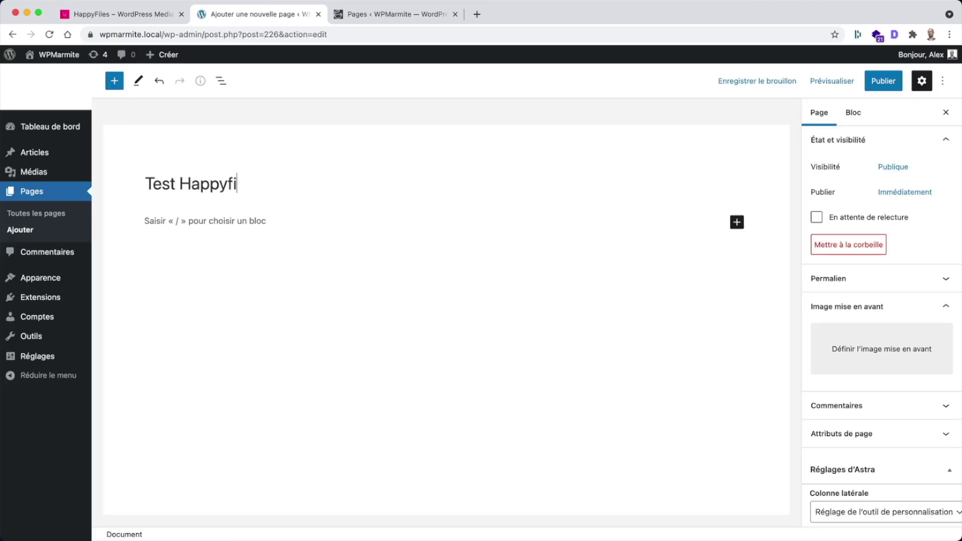
Step: Add an Image block to the body of the new page
click(234, 220)
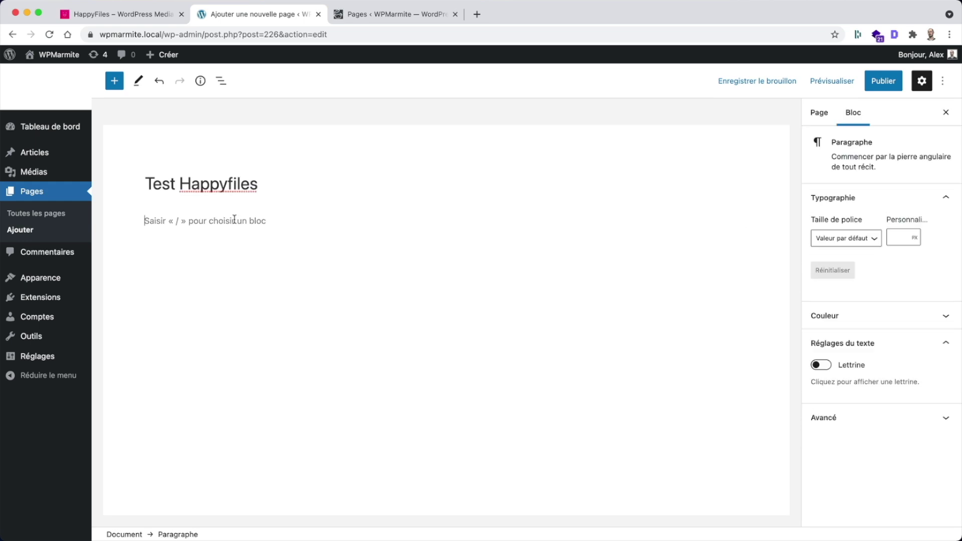
text(/)
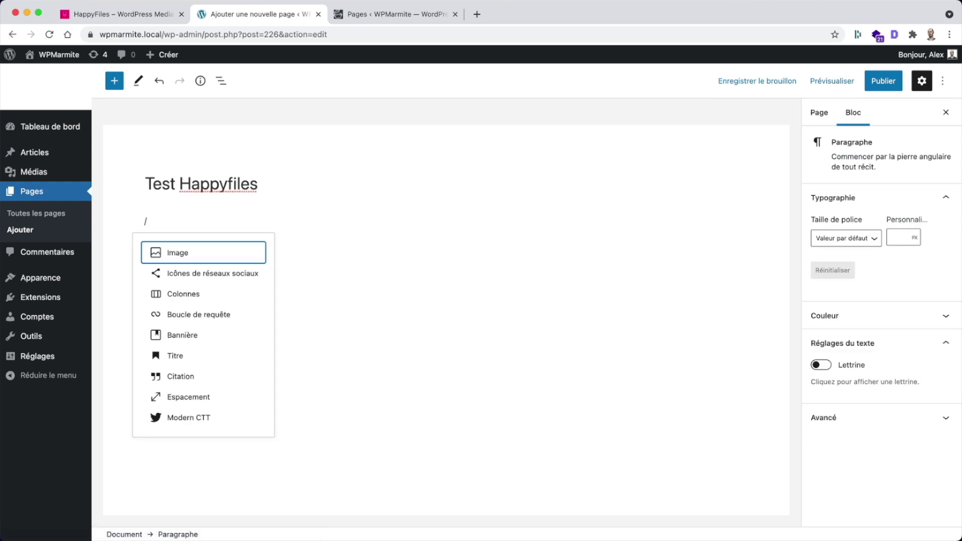
click(173, 251)
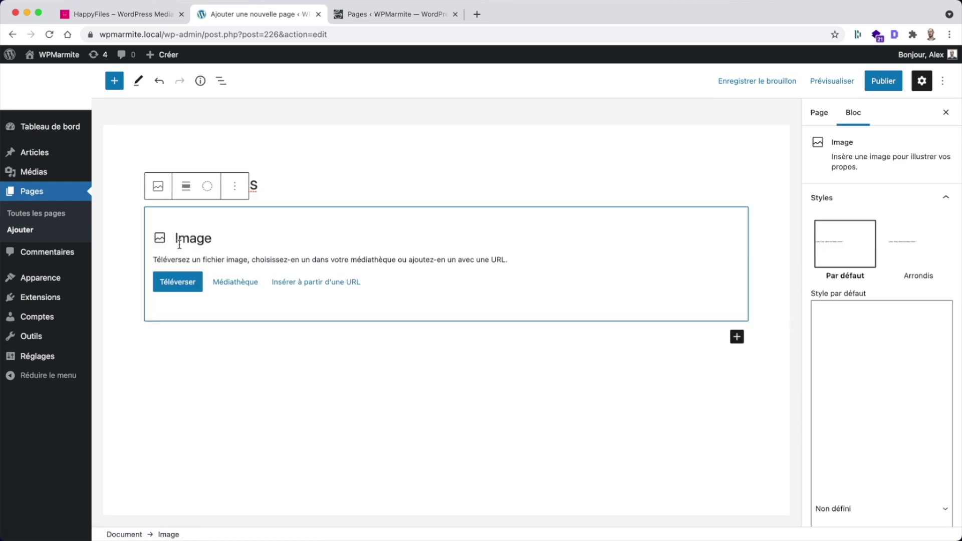
Step: View the Clients folder in the block's media library, then insert the pen image stylo-wpmarmite-scaled.jpg from the Accessoires WPMarmite folder
click(234, 282)
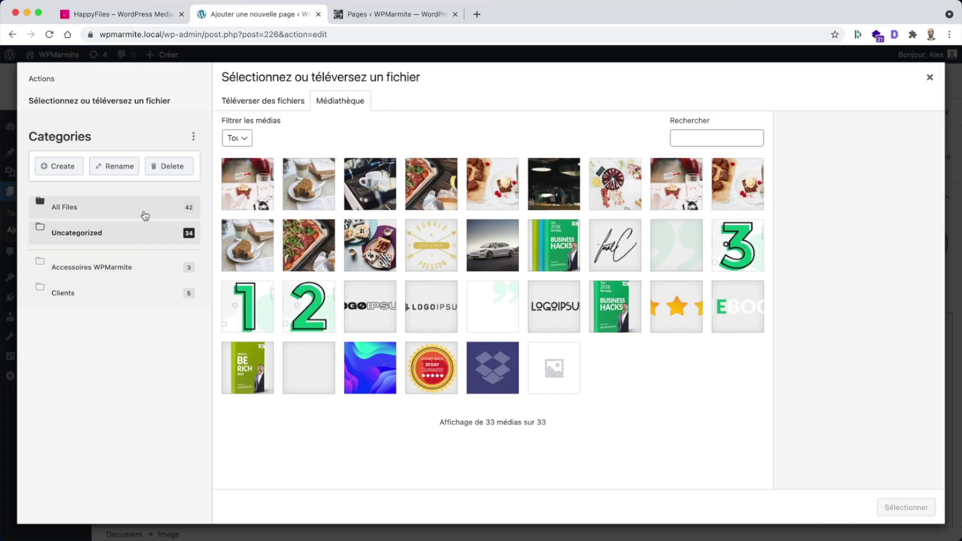
click(107, 298)
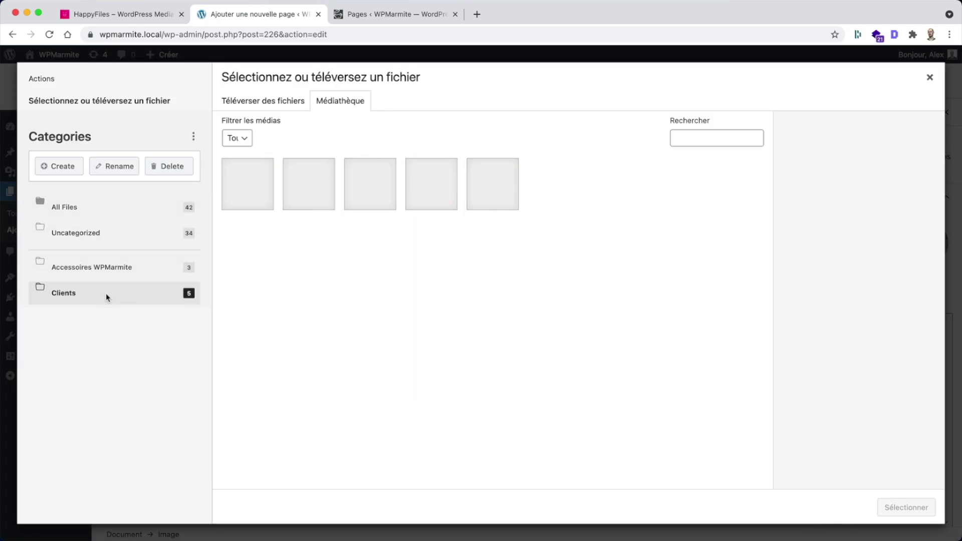
click(117, 271)
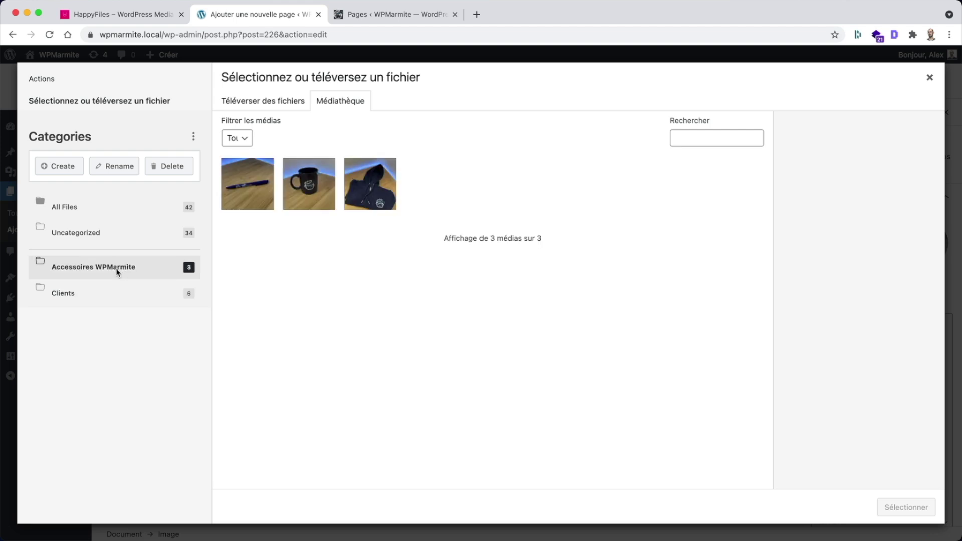
click(272, 178)
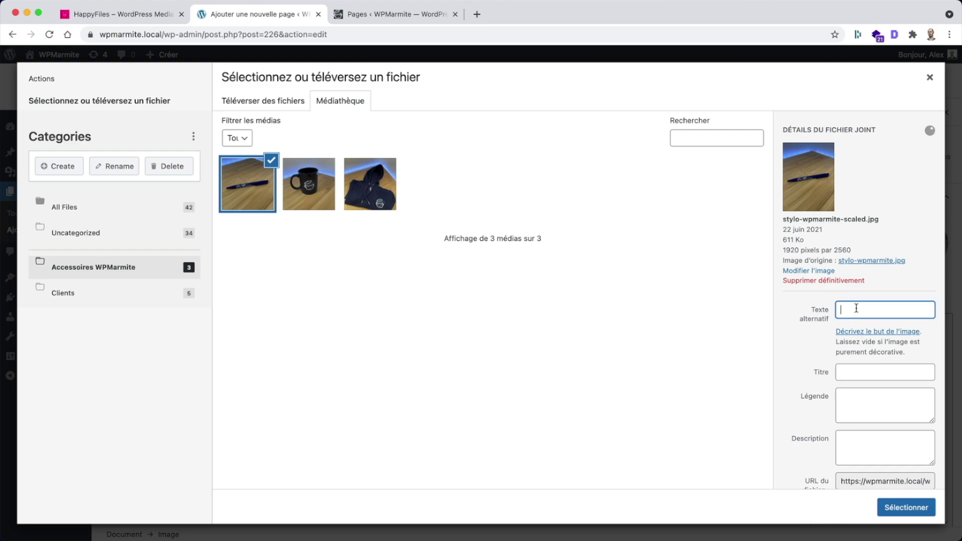
click(905, 507)
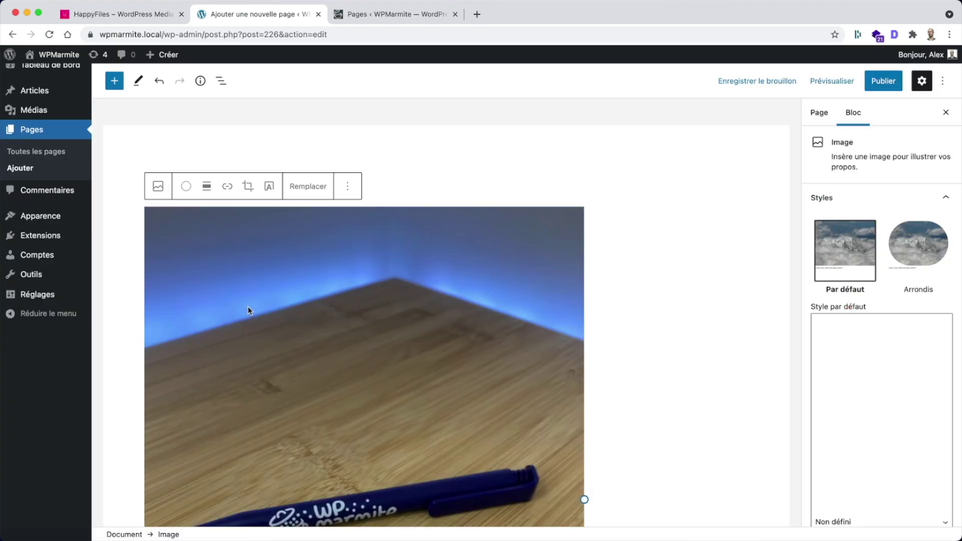
scroll(247, 306, down, 6)
scroll(247, 305, up, 3)
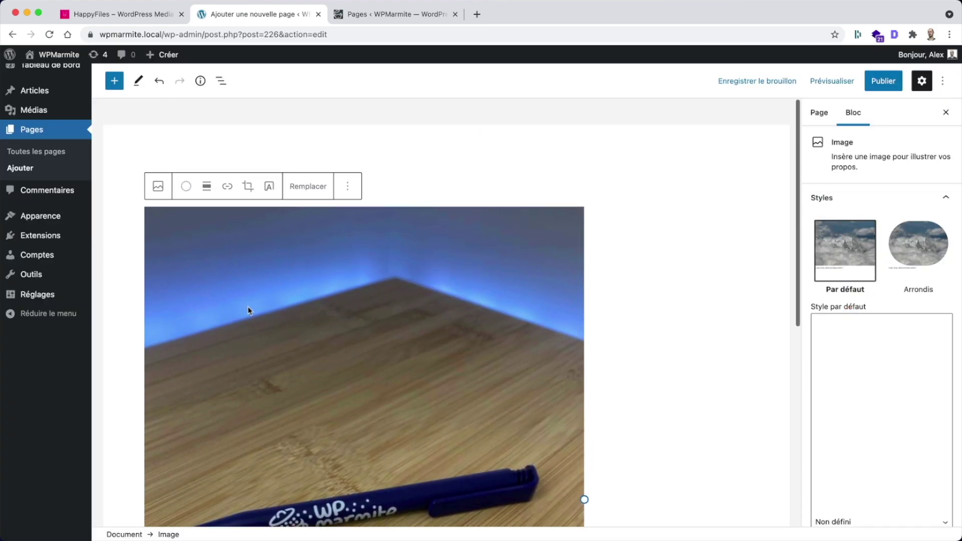